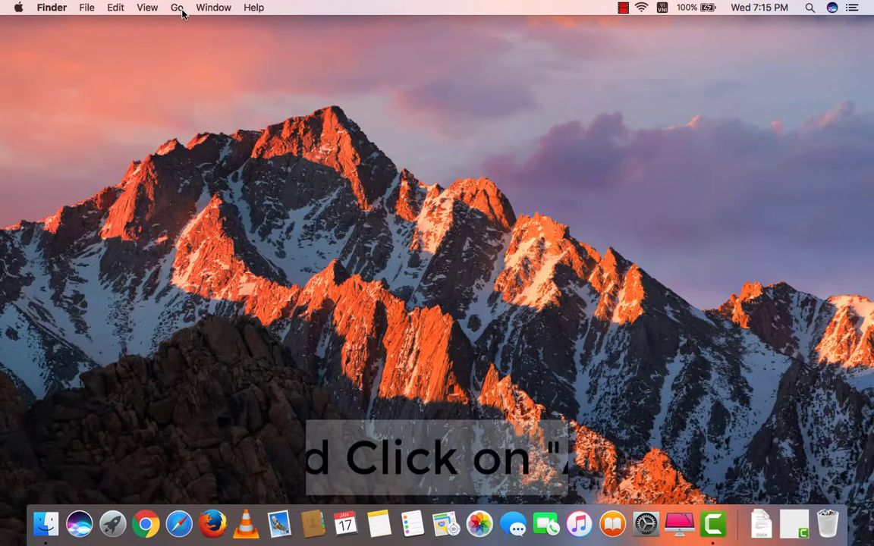
# Open the App Store from the Applications folder
pyautogui.click(177, 8)
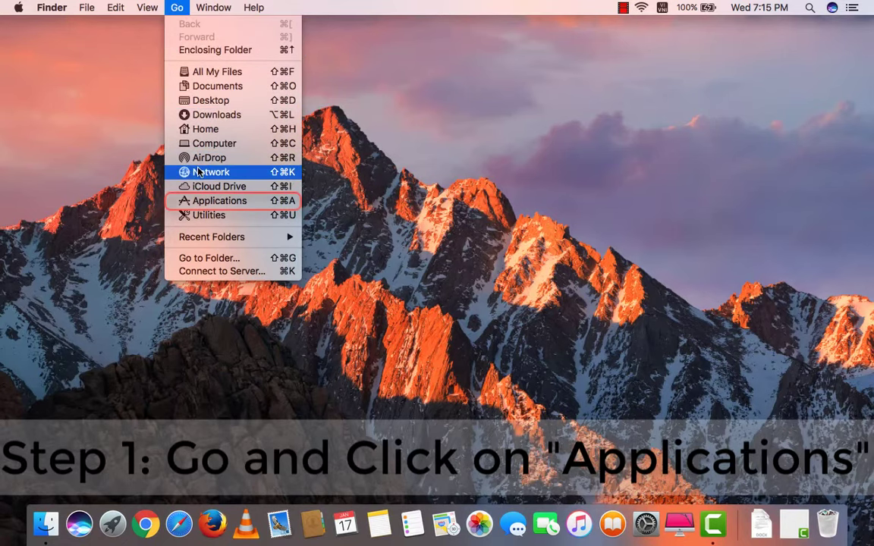
pyautogui.click(199, 201)
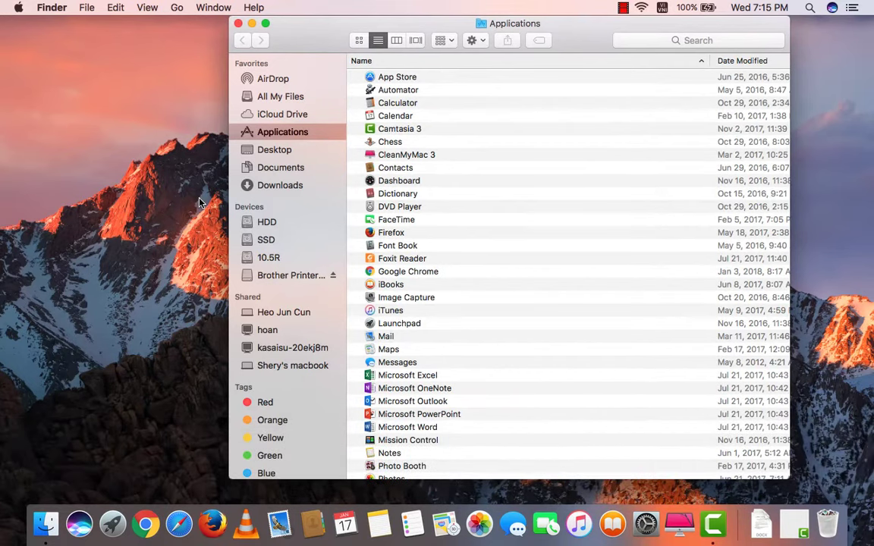
pyautogui.doubleClick(405, 79)
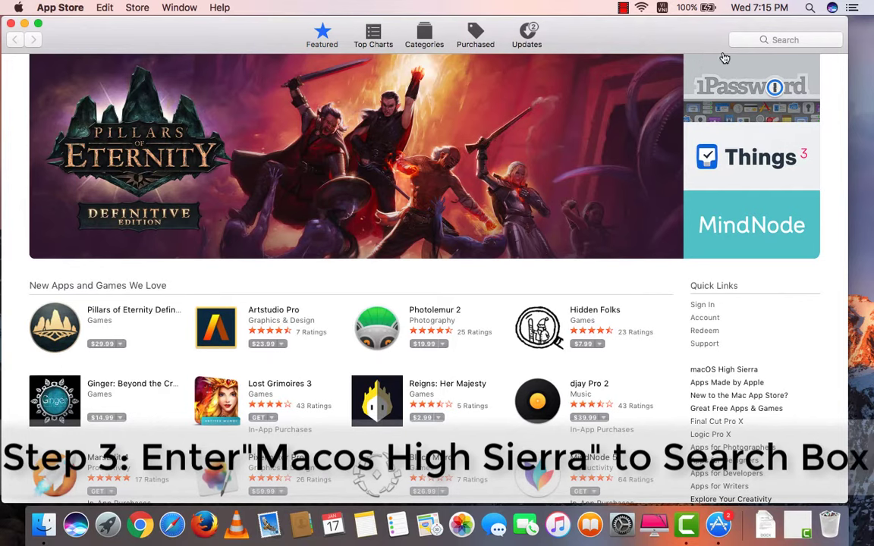
# Search the App Store for "macos high sierra"
pyautogui.click(790, 38)
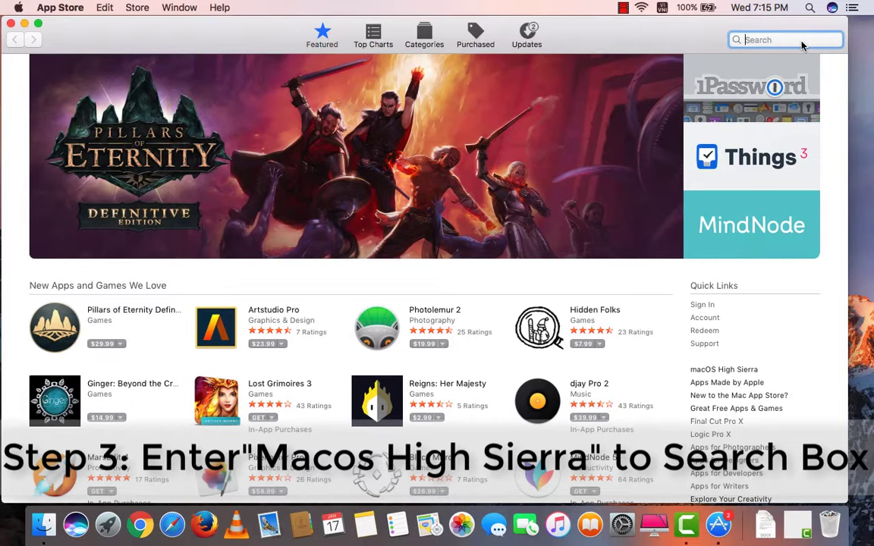
pyautogui.write('macos')
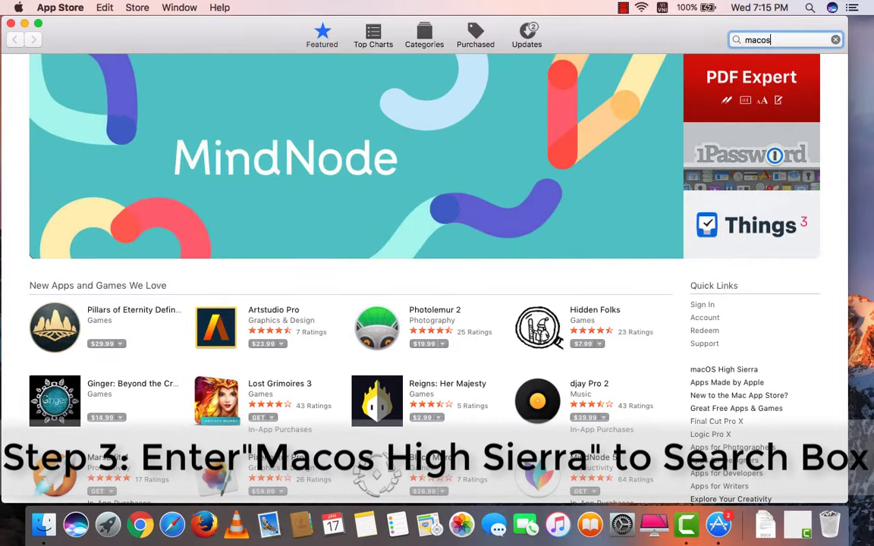
pyautogui.write(' hig')
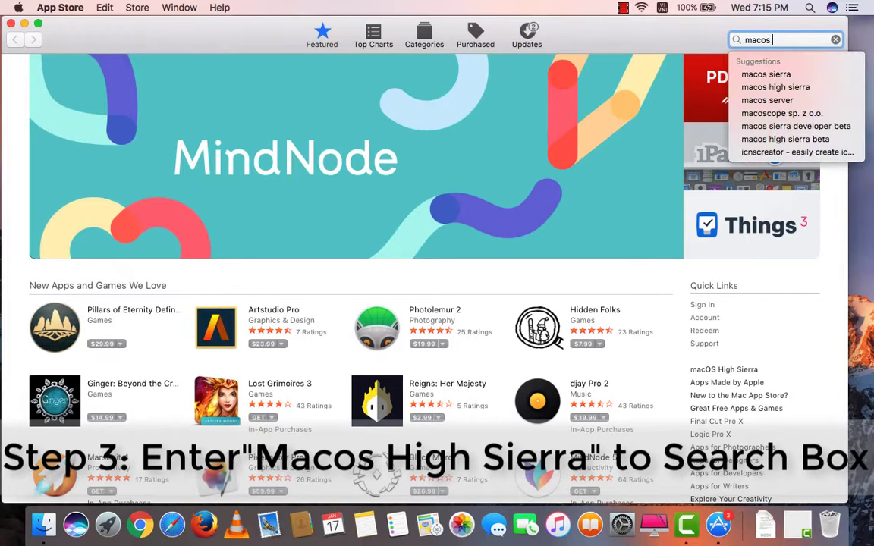
pyautogui.write('h si')
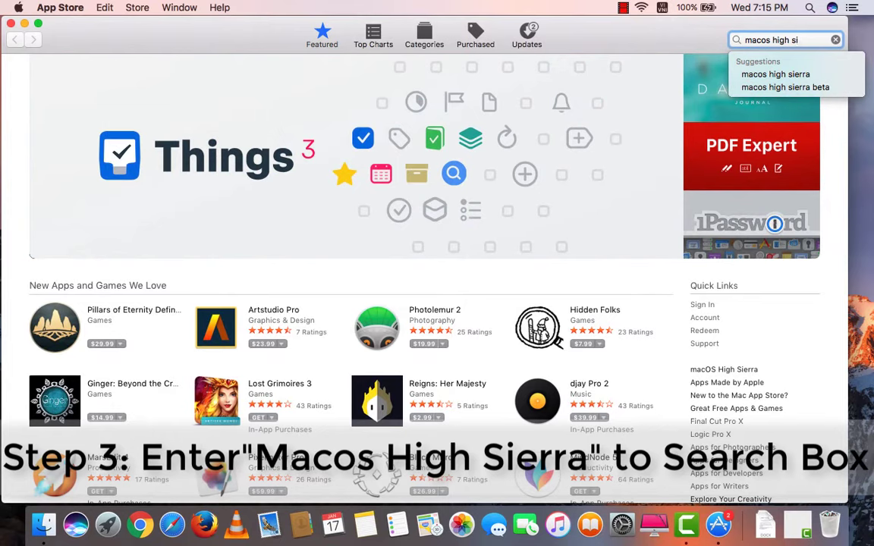
pyautogui.write('erra')
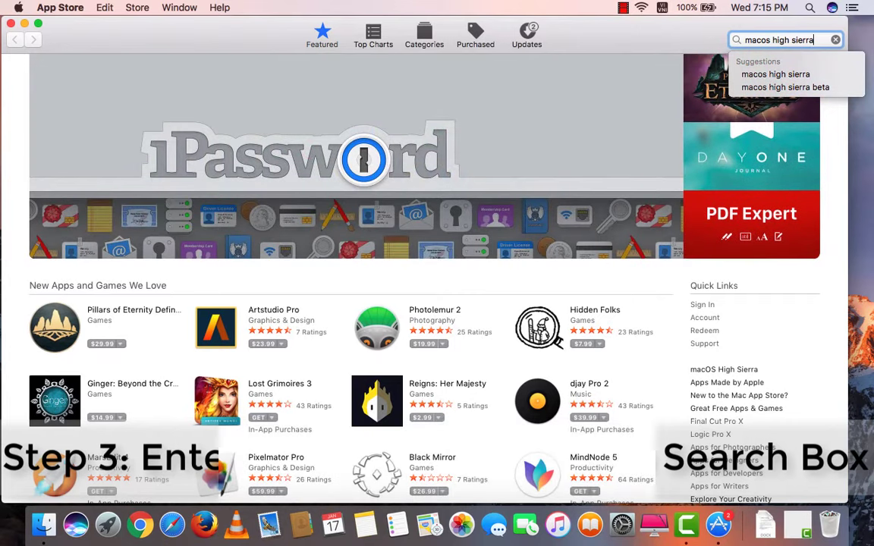
pyautogui.press('Return')
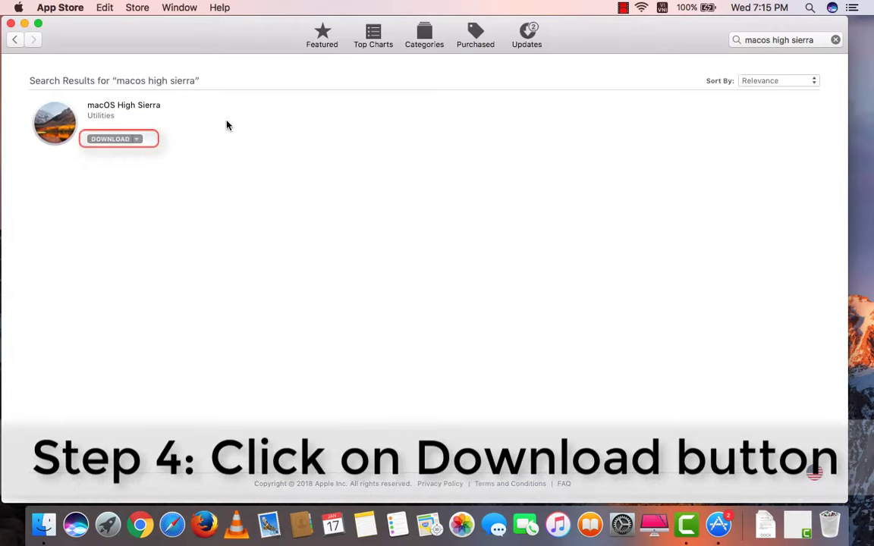
# Start the macOS High Sierra download and check its progress on the product page
pyautogui.click(120, 139)
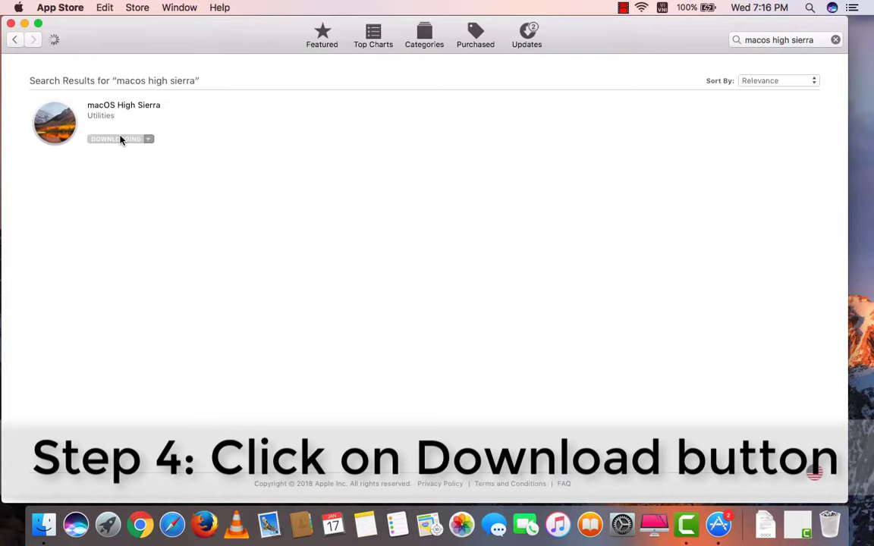
pyautogui.click(141, 6)
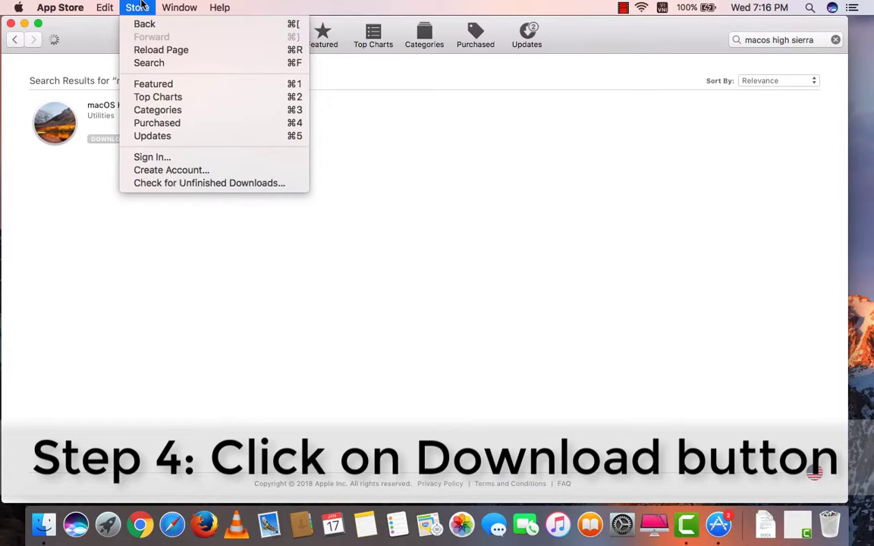
pyautogui.click(90, 196)
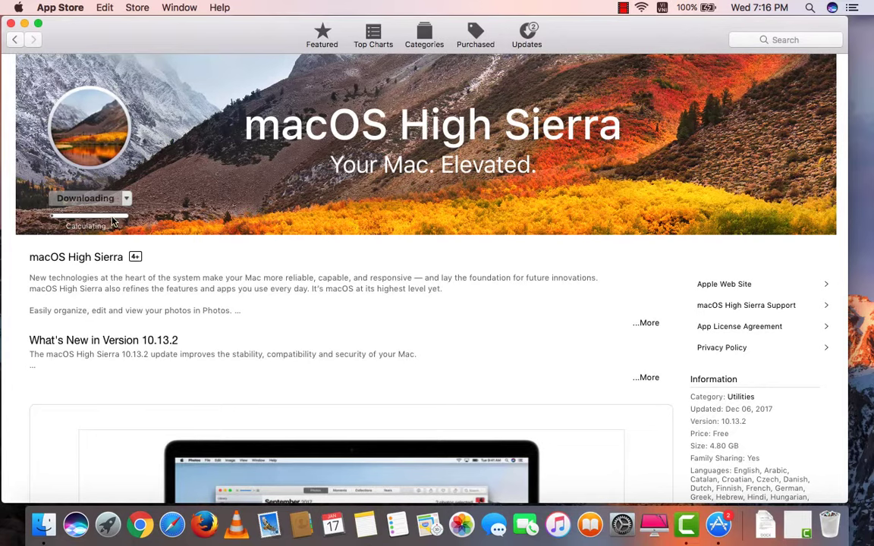
pyautogui.scroll(1, 516, 277)
pyautogui.scroll(-5, 515, 277)
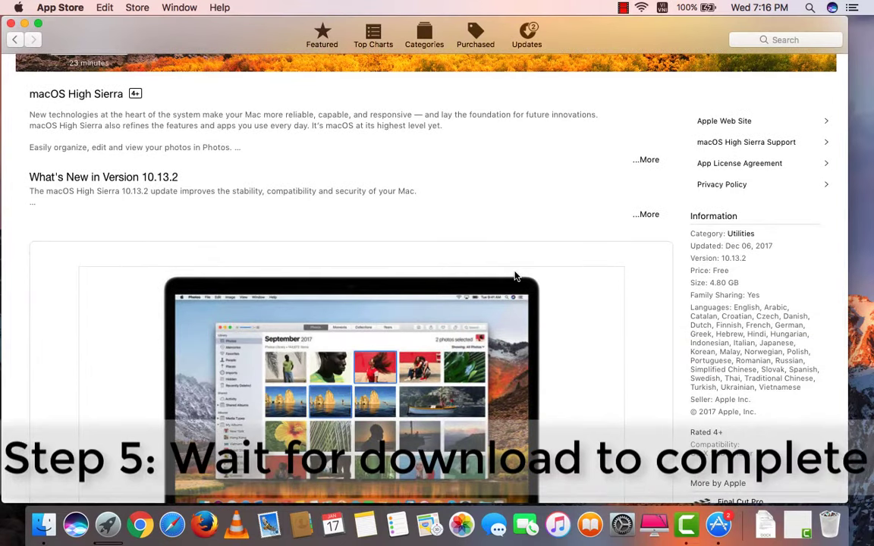
pyautogui.scroll(5, 562, 282)
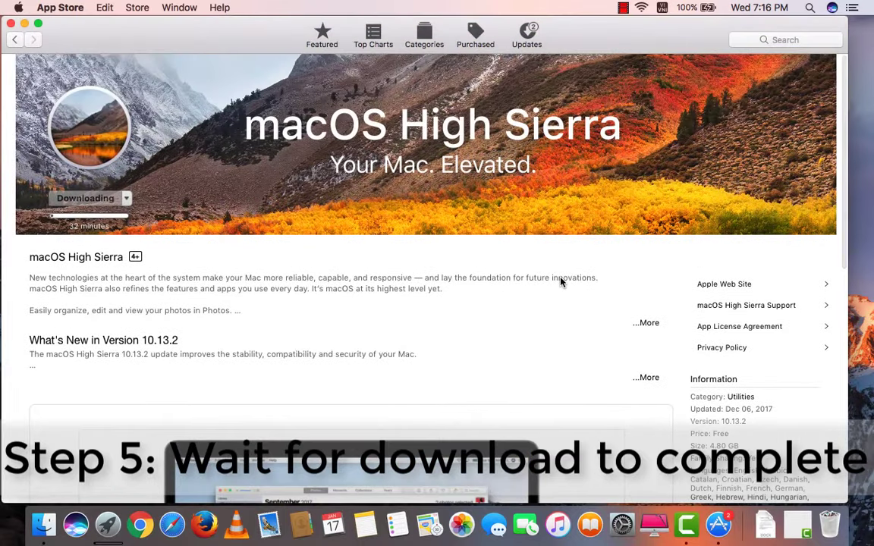
pyautogui.press('F4')
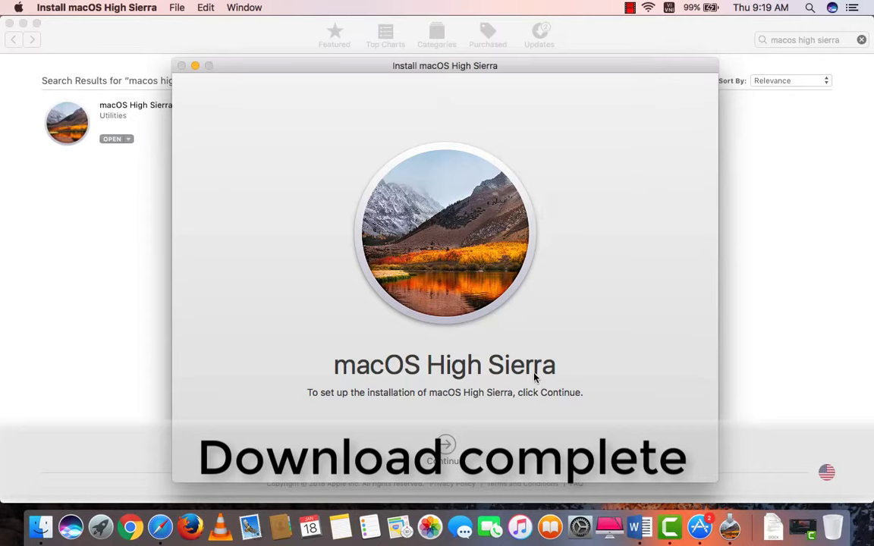
# Quit the macOS High Sierra installer and open Disk Utility from Launchpad's Other folder
pyautogui.click(130, 6)
pyautogui.click(132, 136)
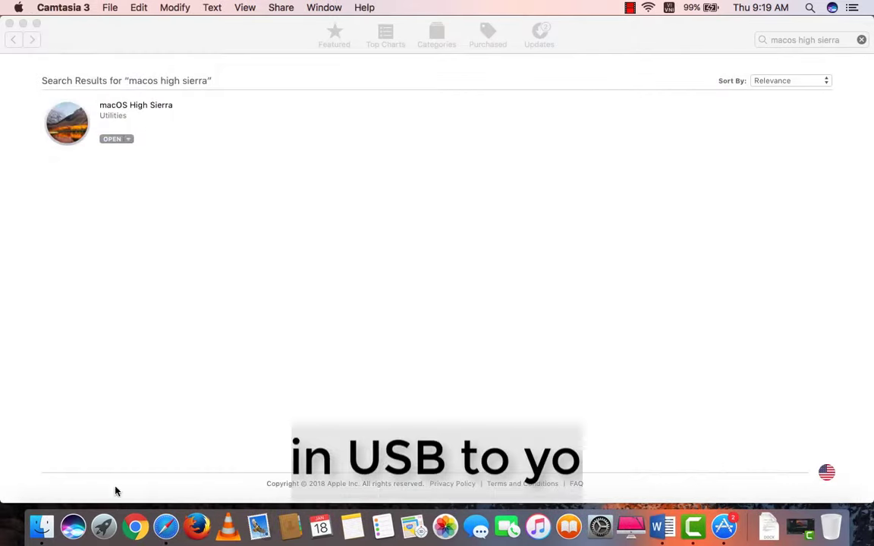
pyautogui.click(105, 527)
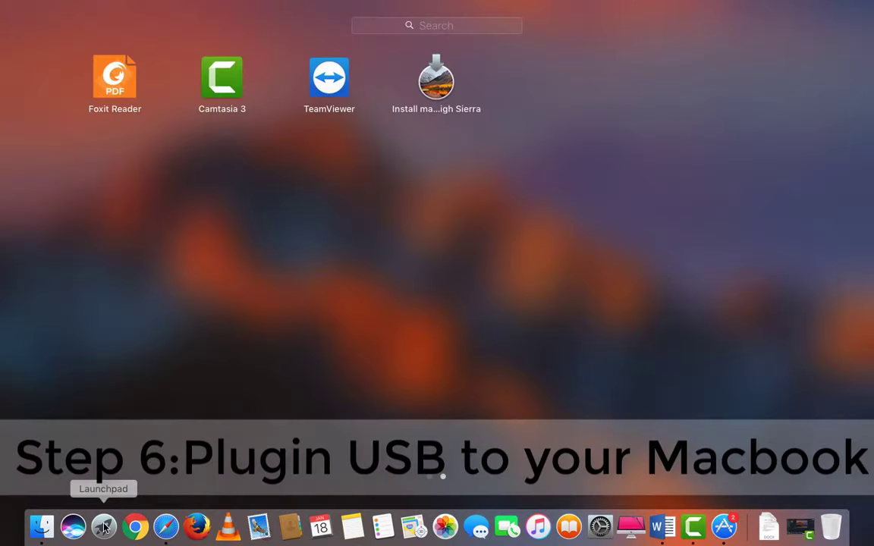
pyautogui.hscroll(-3, 143, 367)
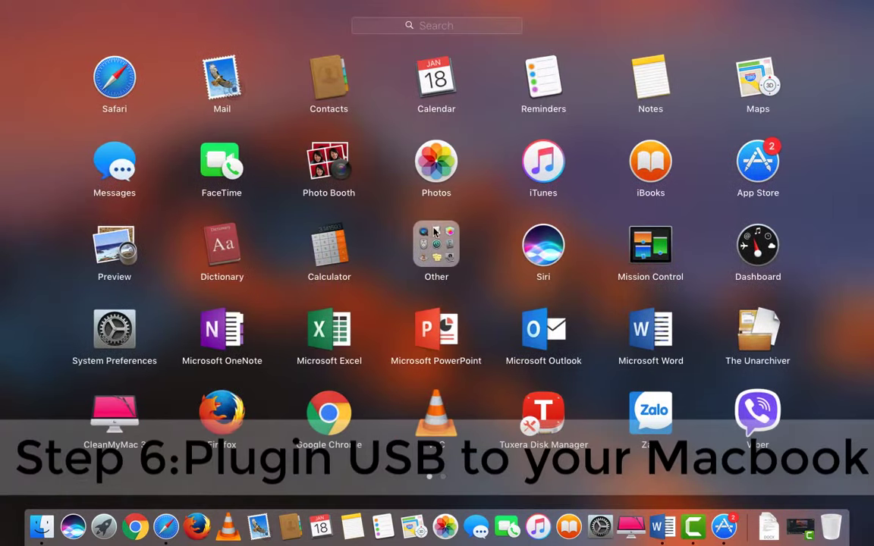
pyautogui.click(437, 239)
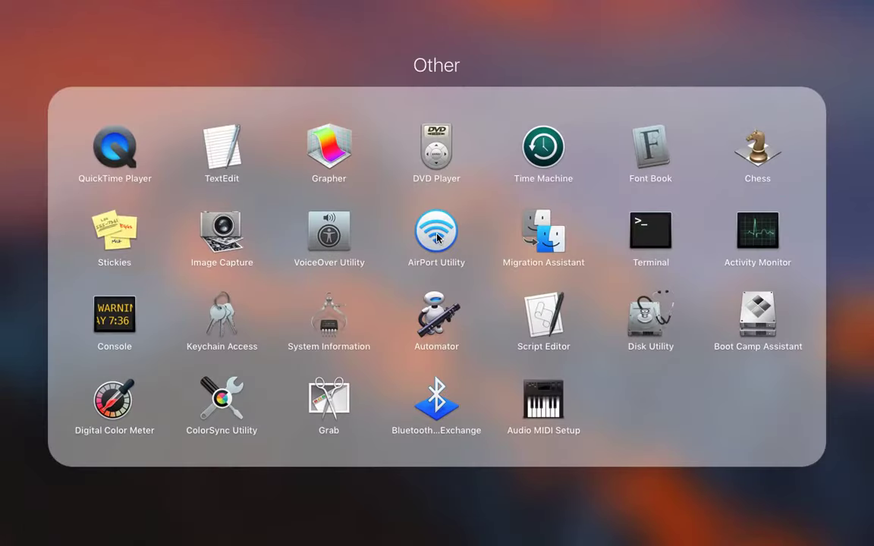
pyautogui.click(649, 323)
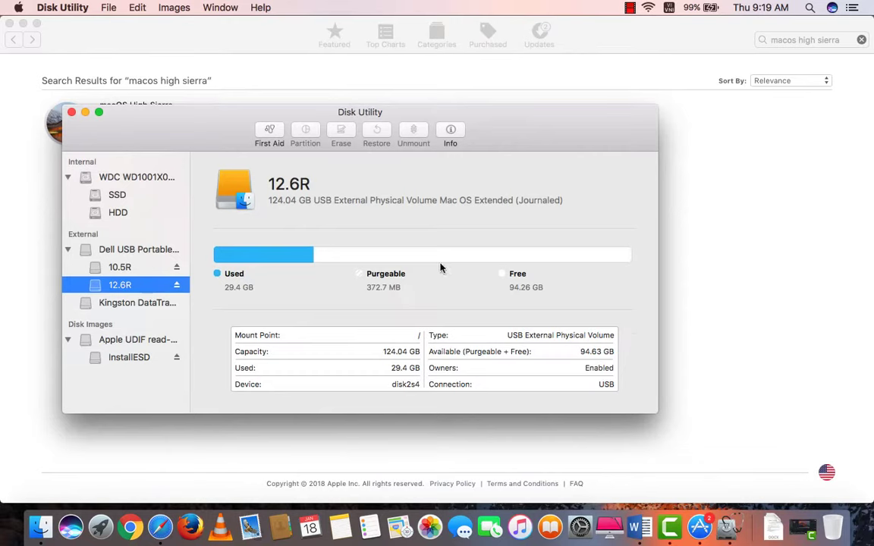
# Erase the Kingston DataTraveler 3.0 USB drive as Untitled, using the Mac OS Extended (Journaled) format and the GUID Partition Map scheme
pyautogui.click(150, 305)
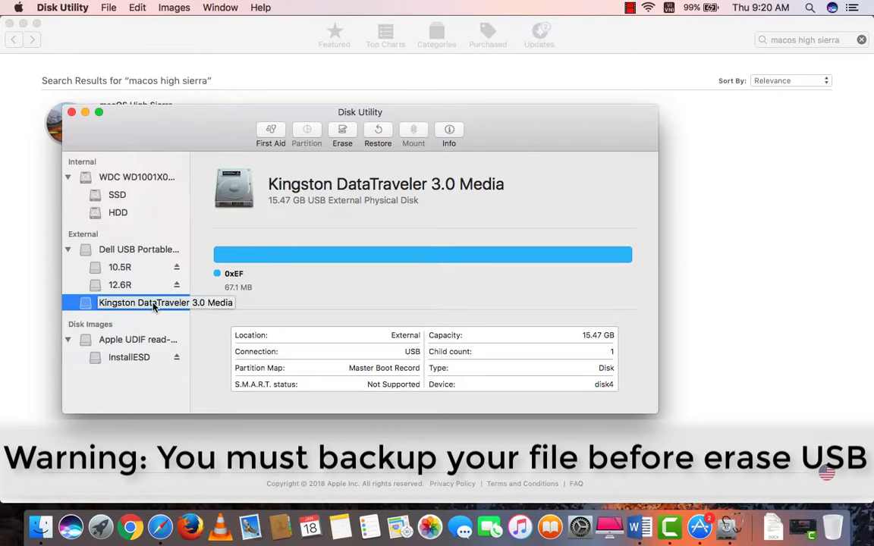
pyautogui.click(343, 135)
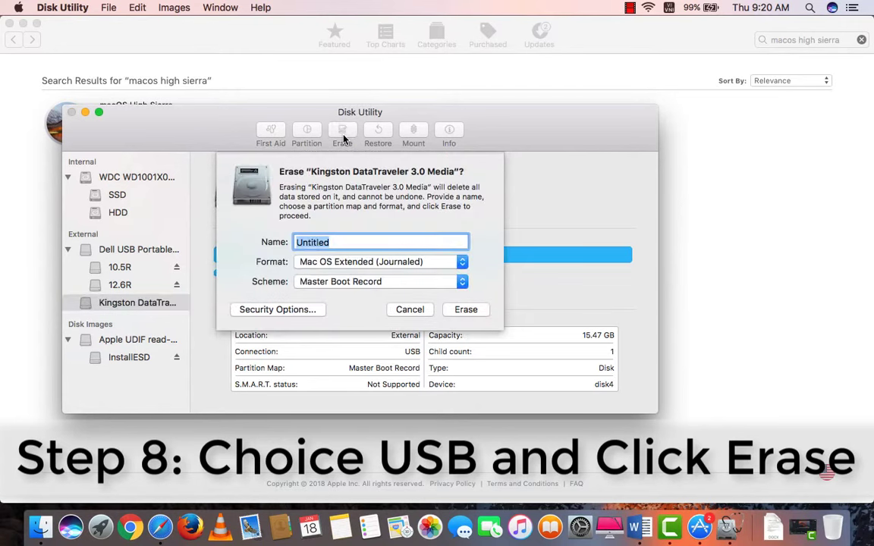
pyautogui.click(349, 284)
pyautogui.click(348, 270)
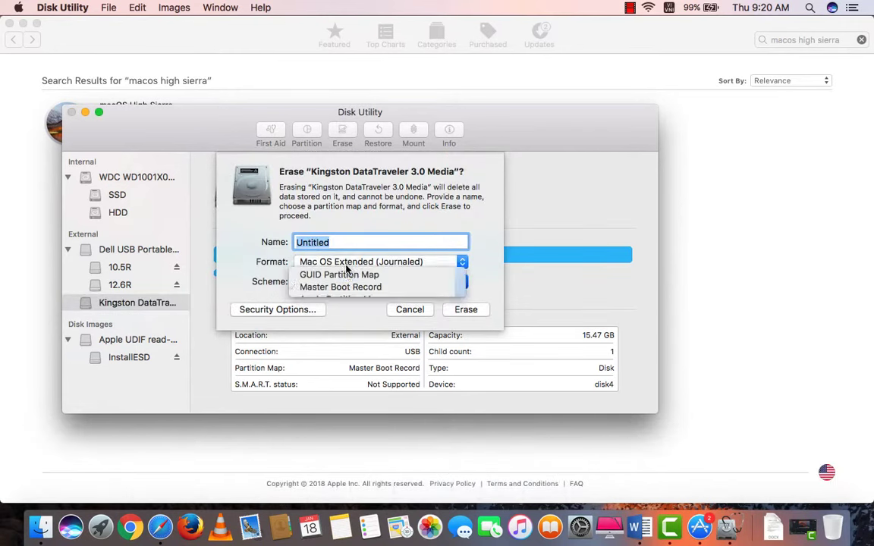
pyautogui.click(353, 264)
pyautogui.click(351, 249)
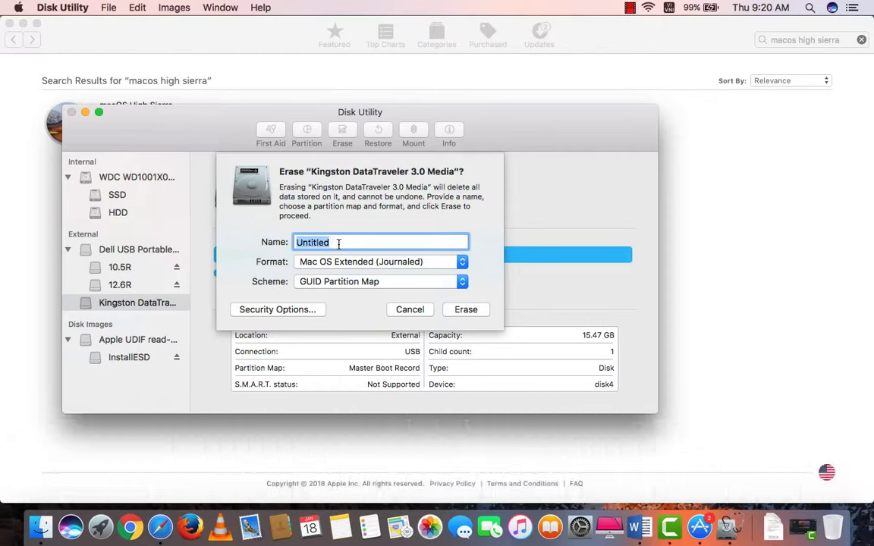
pyautogui.click(466, 311)
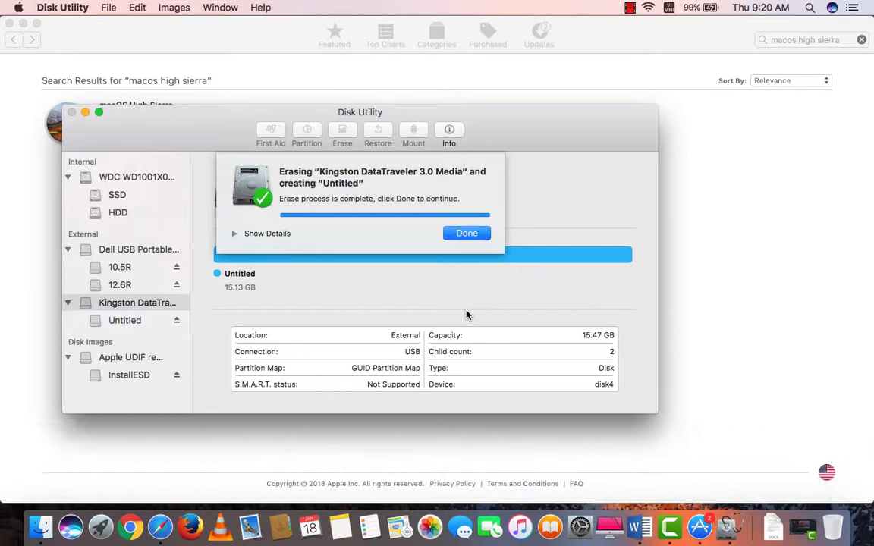
pyautogui.click(468, 234)
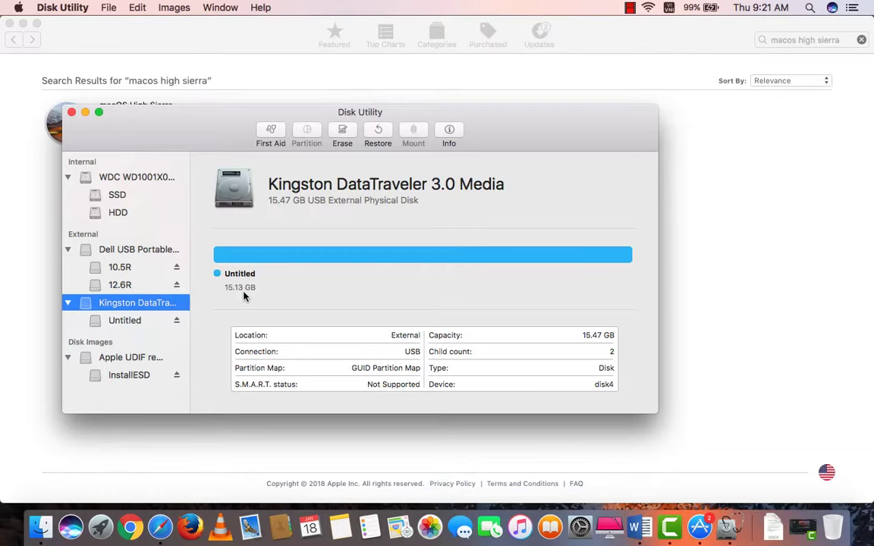
# Close Disk Utility and open Terminal from Launchpad's Other folder
pyautogui.click(72, 114)
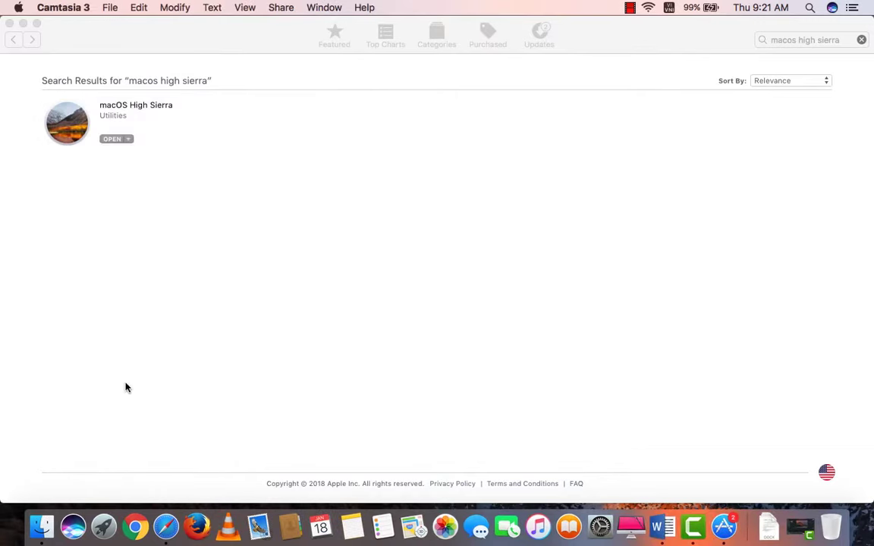
pyautogui.click(104, 537)
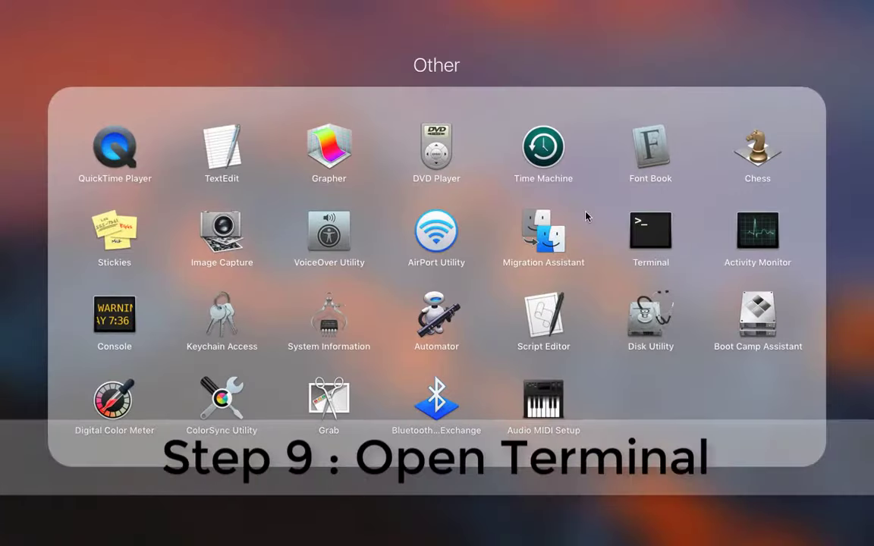
pyautogui.click(648, 239)
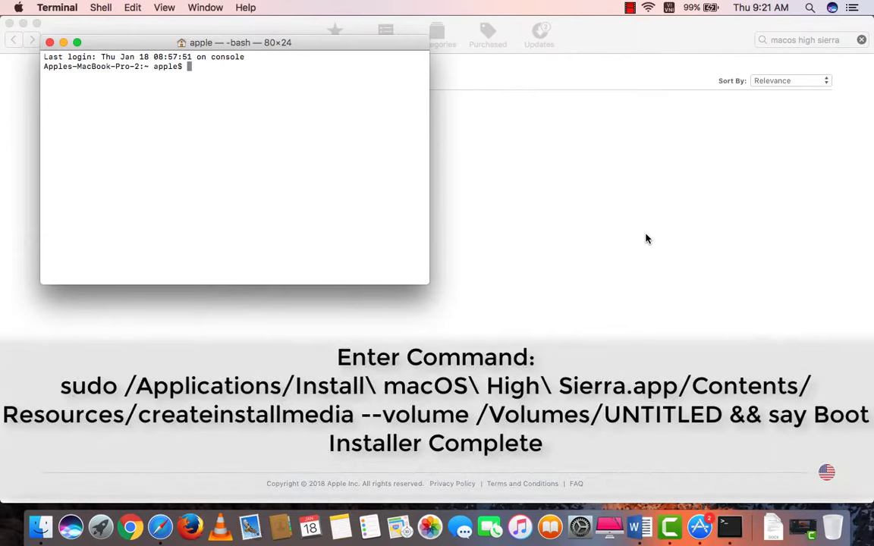
# Begin the command sudo /Applications/Install\ macOS\ High\ Sierra.app/Contents/Resources/createinstallmedia, widening the Terminal window to fit it
pyautogui.write('sudo /A')
pyautogui.press('Tab')
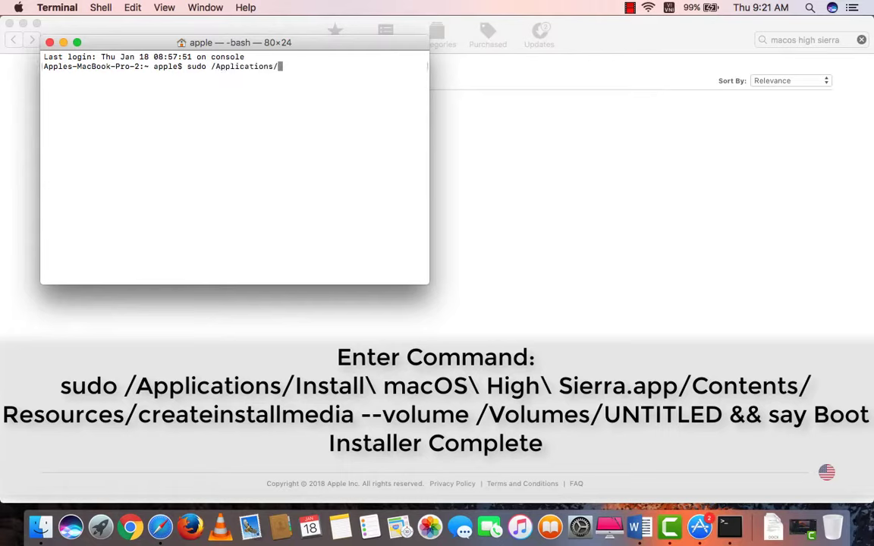
pyautogui.write('In')
pyautogui.press('Tab')
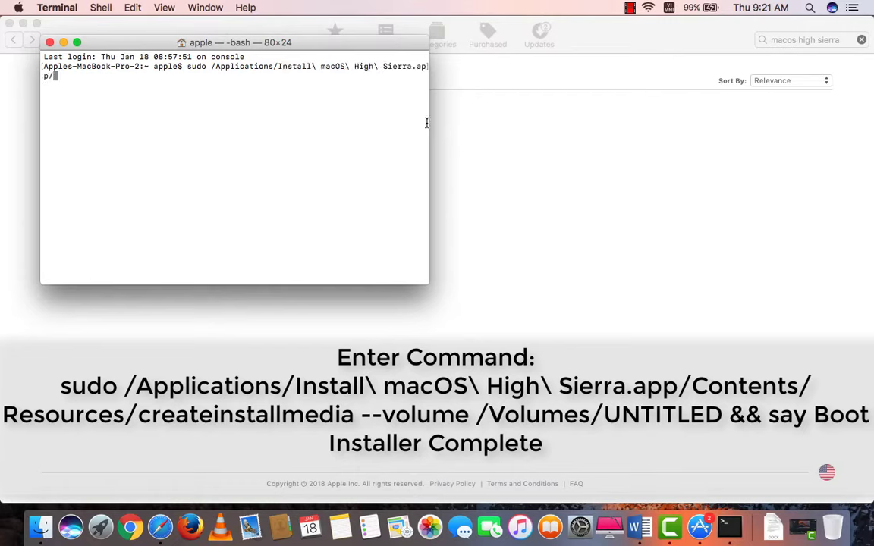
pyautogui.moveTo(430, 123); pyautogui.dragTo(716, 155)
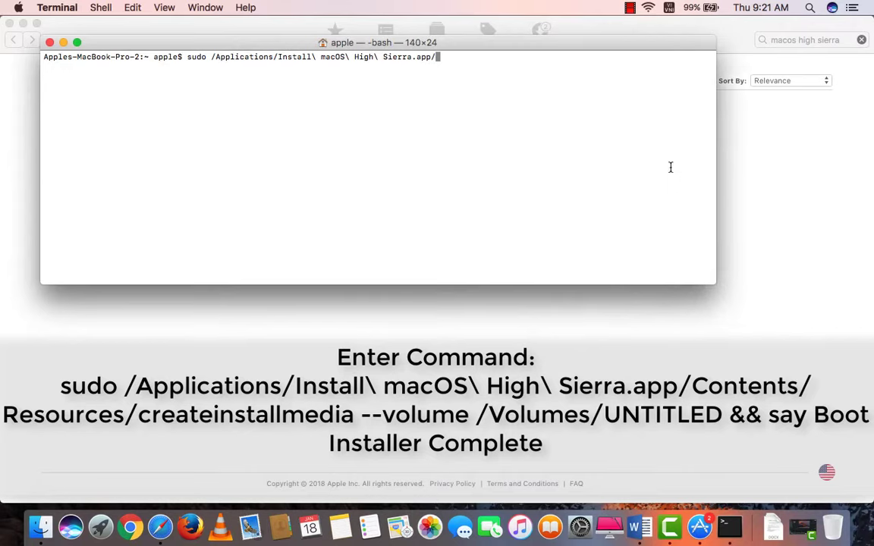
pyautogui.write('Contents/')
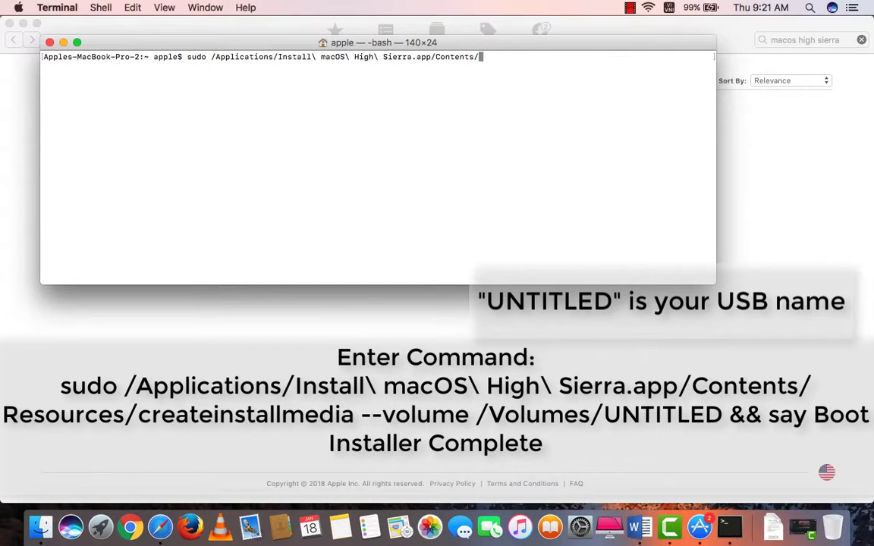
pyautogui.write('Re')
pyautogui.press('Tab')
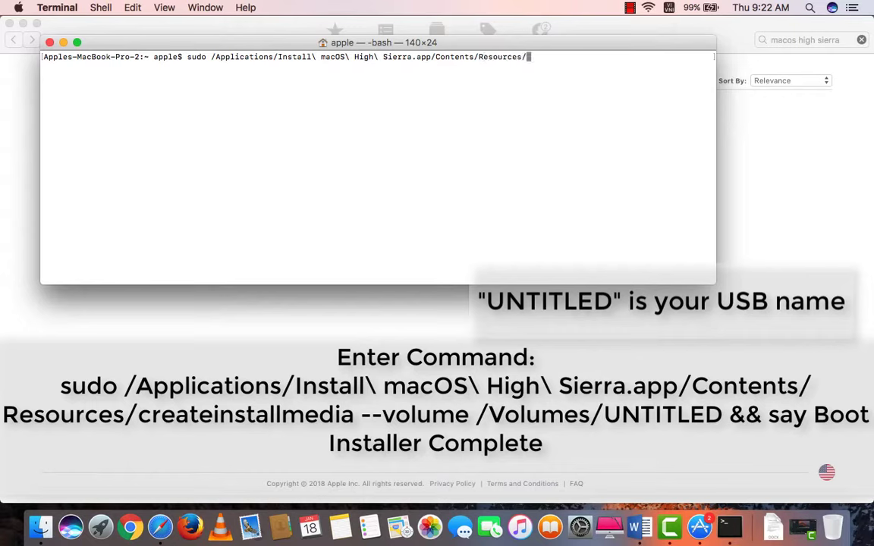
pyautogui.write('cre')
pyautogui.press('Tab')
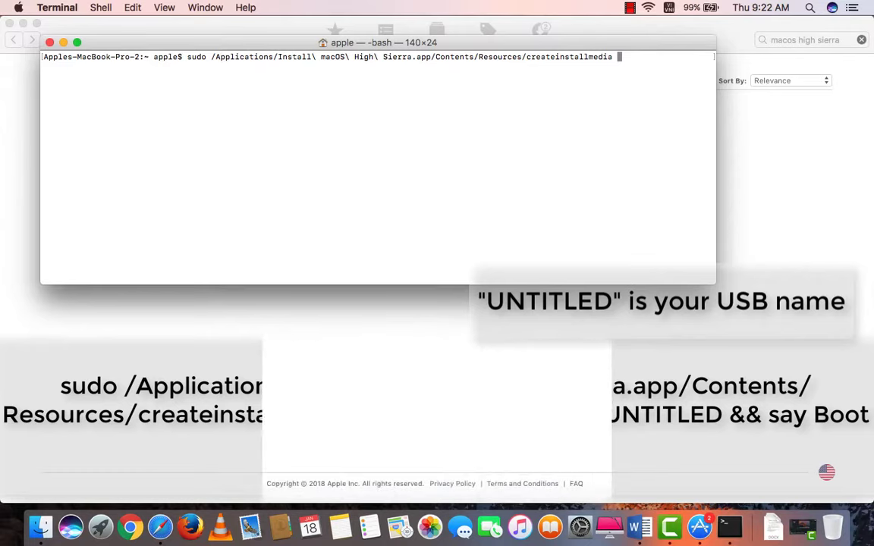
# Add the argument --volume /Volumes/Untitled/ to the createinstallmedia command
pyautogui.write('--')
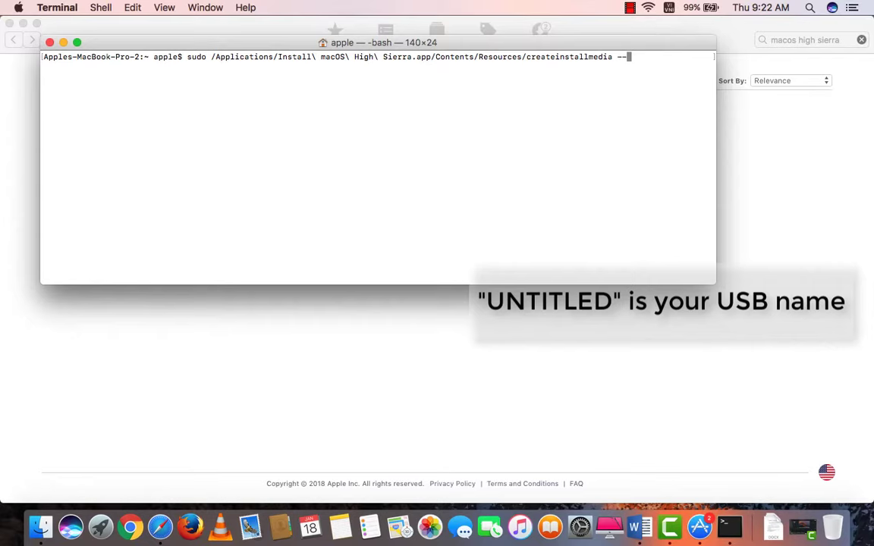
pyautogui.write('volume /V')
pyautogui.press('Tab')
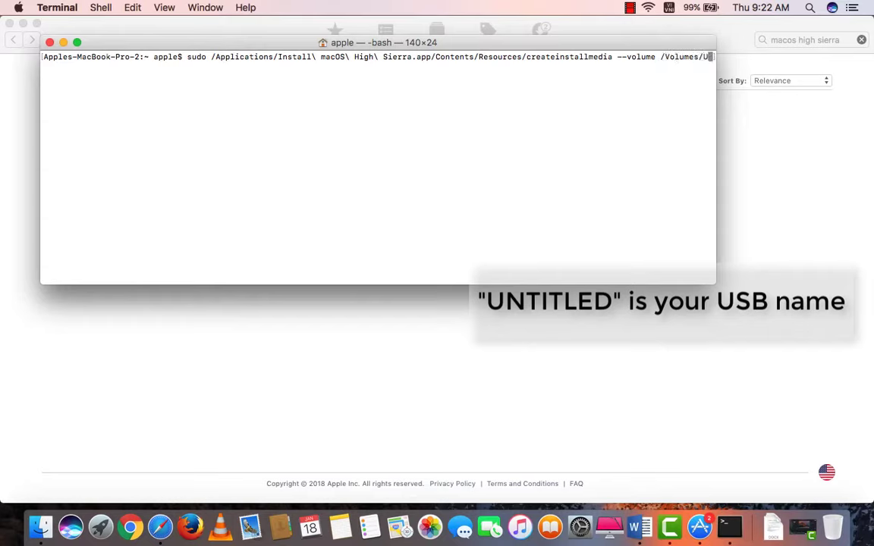
pyautogui.write('U')
pyautogui.press('Tab')
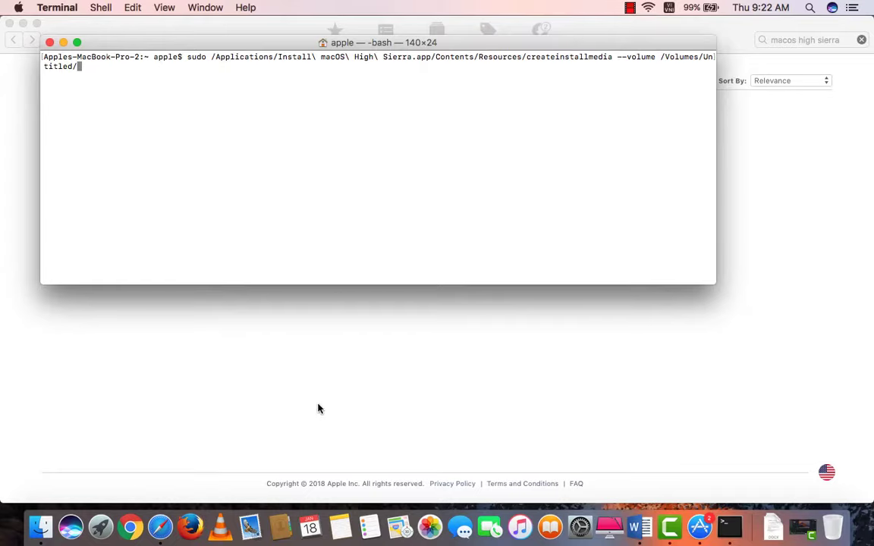
# Open Disk Utility and compare the Kingston USB volume's name with the volume name in the Terminal command
pyautogui.click(100, 526)
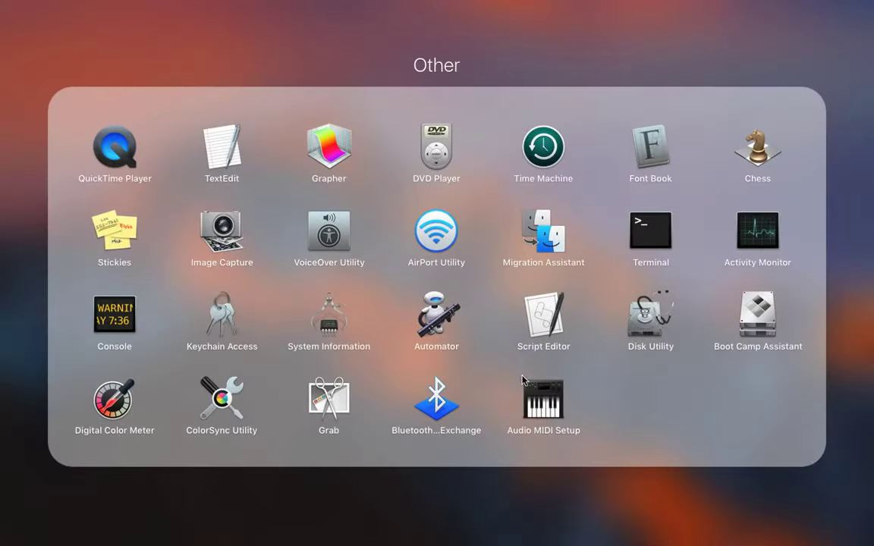
pyautogui.click(658, 334)
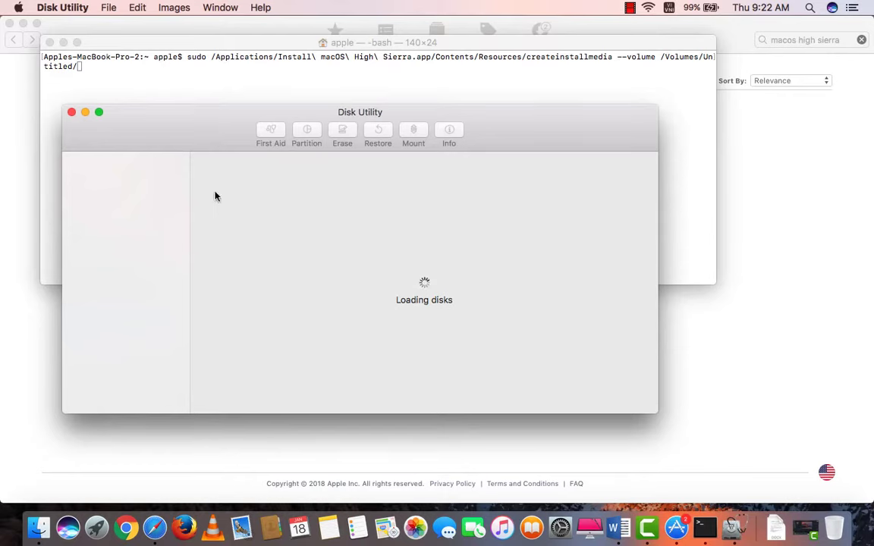
pyautogui.moveTo(204, 129); pyautogui.dragTo(422, 170)
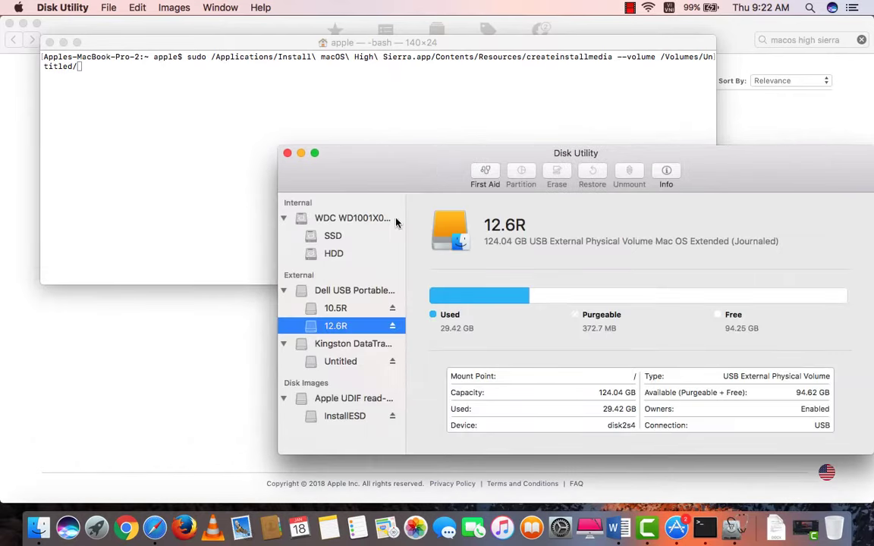
pyautogui.click(343, 361)
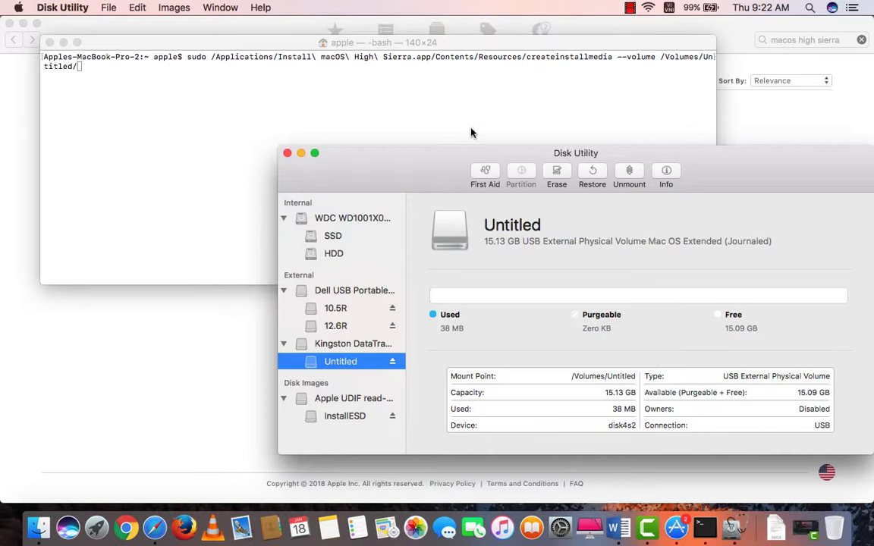
pyautogui.moveTo(716, 70); pyautogui.dragTo(796, 68)
pyautogui.doubleClick(721, 57)
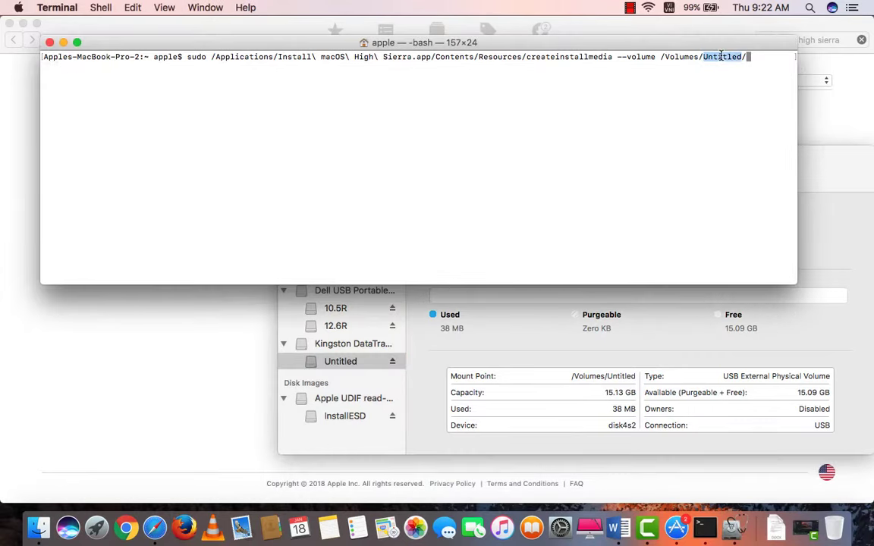
pyautogui.click(692, 112)
# Append && say Boot Installer Complete to the command, run it, and answer Y to erase the volume
pyautogui.write('&&')
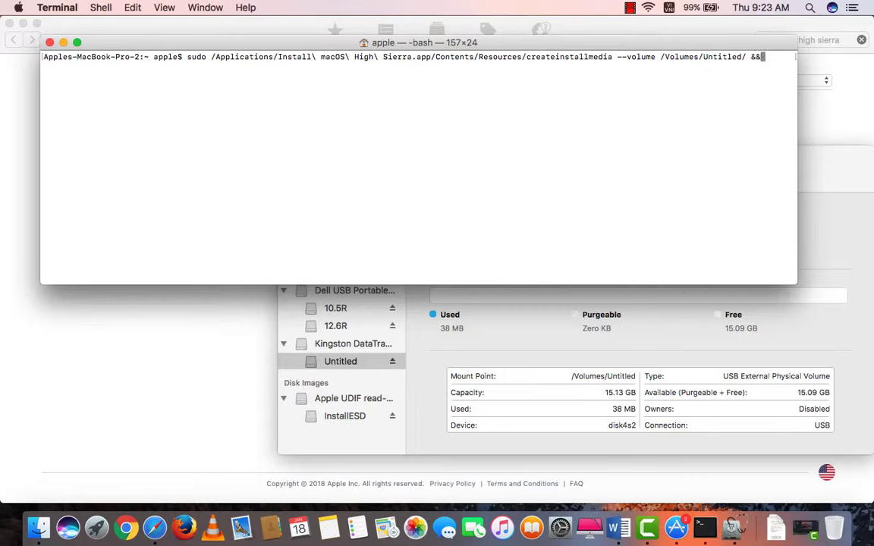
pyautogui.write(' say Boot Installer C')
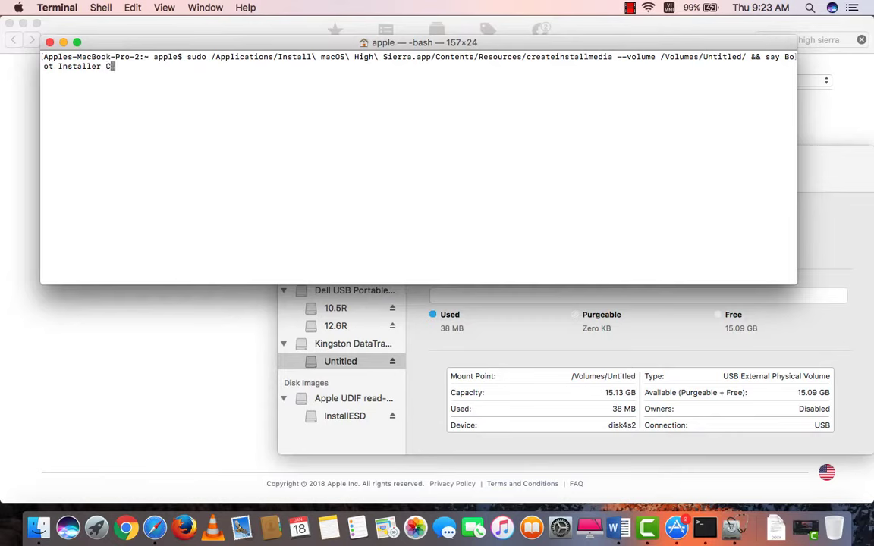
pyautogui.write('omplete')
pyautogui.press('Return')
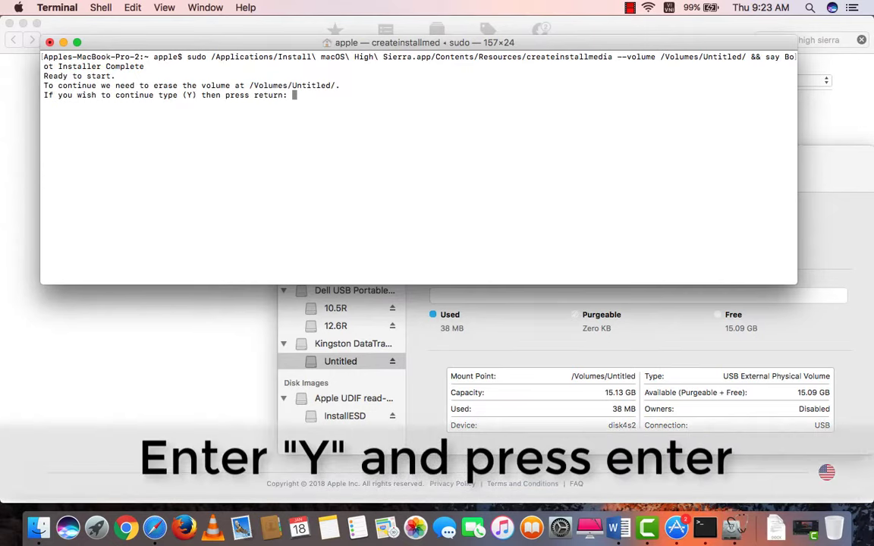
pyautogui.write('Y')
pyautogui.press('Return')
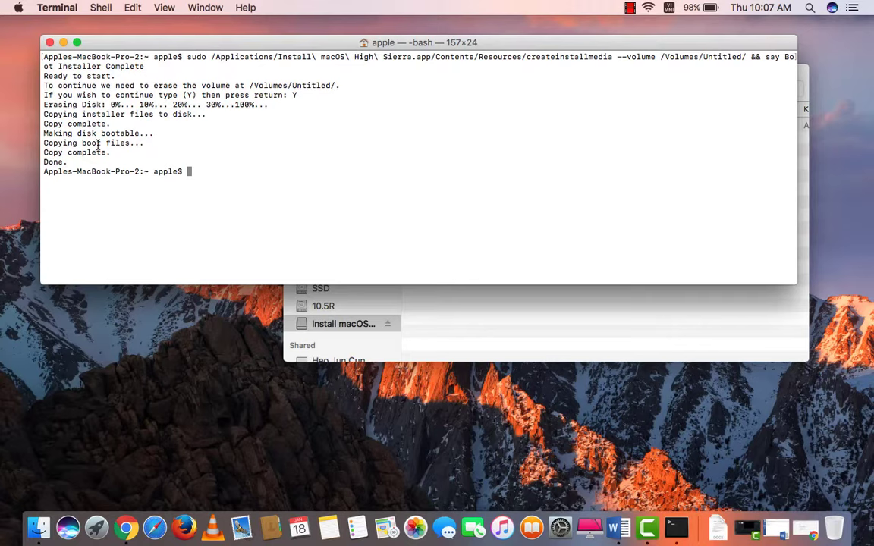
# Preview the Install macOS High Sierra drive from the Finder window's devices, and close the preview
pyautogui.click(421, 297)
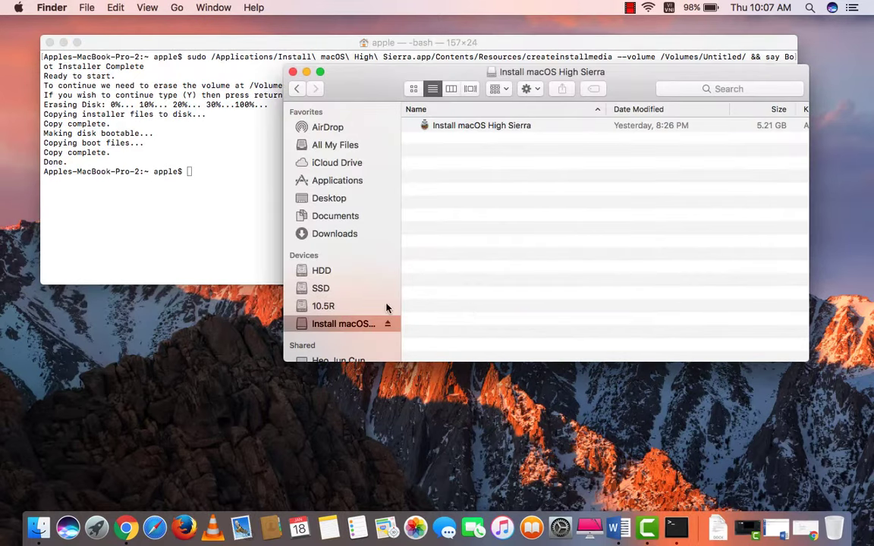
pyautogui.click(379, 306)
pyautogui.click(365, 324)
pyautogui.press('space')
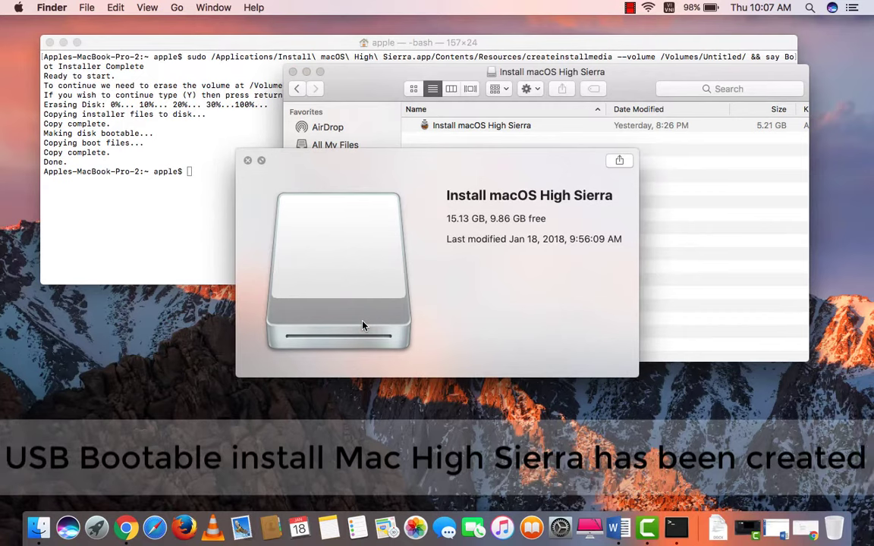
pyautogui.press('space')
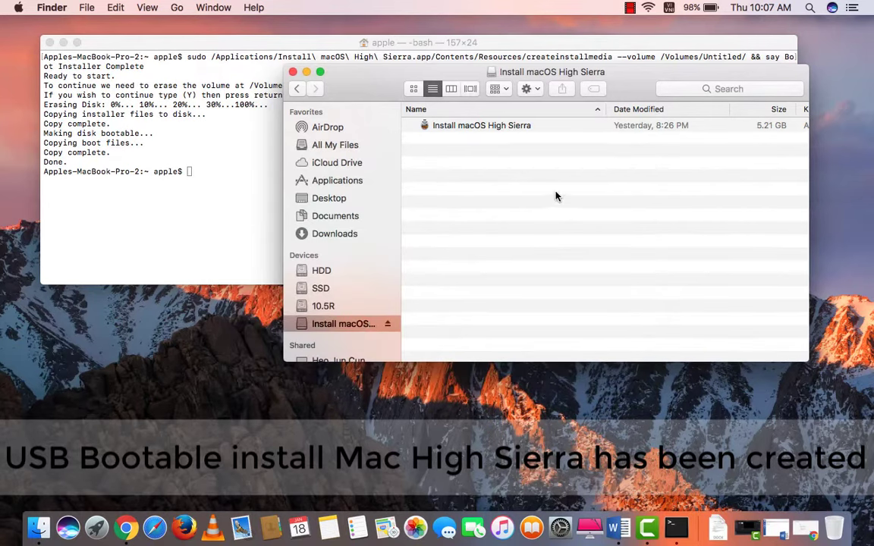
# Set Finder's preferences to show external disks on the desktop
pyautogui.click(6, 48)
pyautogui.click(50, 6)
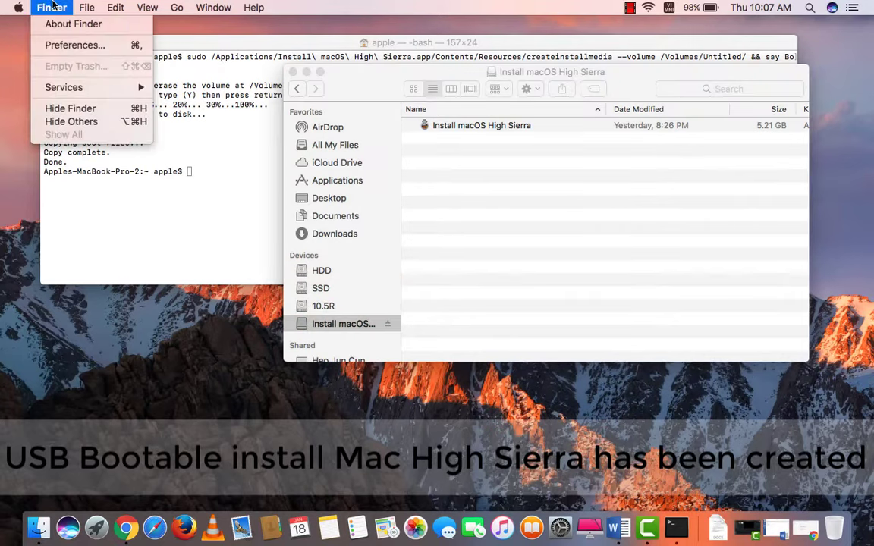
pyautogui.click(61, 44)
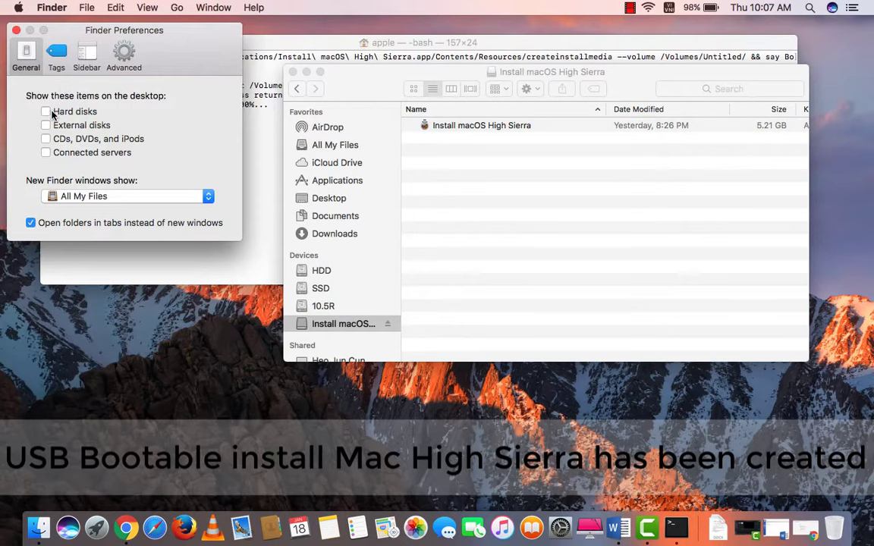
pyautogui.click(47, 126)
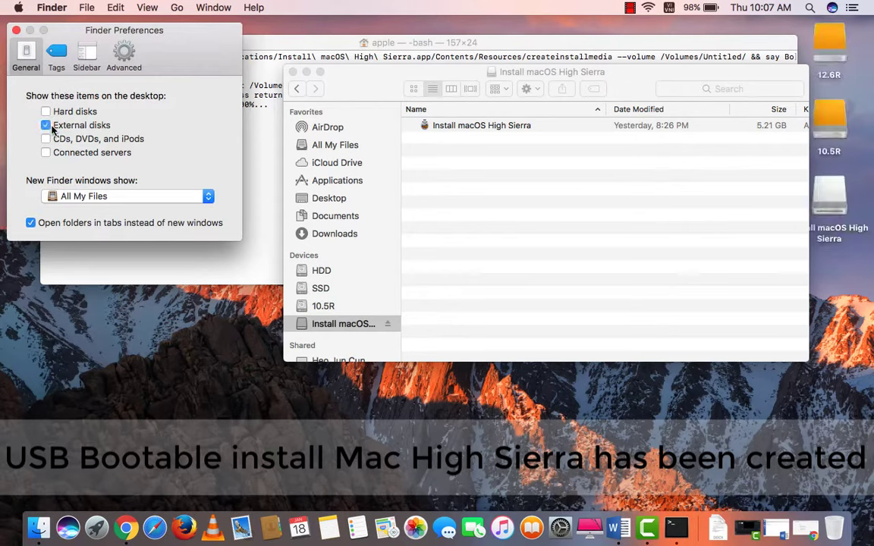
pyautogui.click(16, 31)
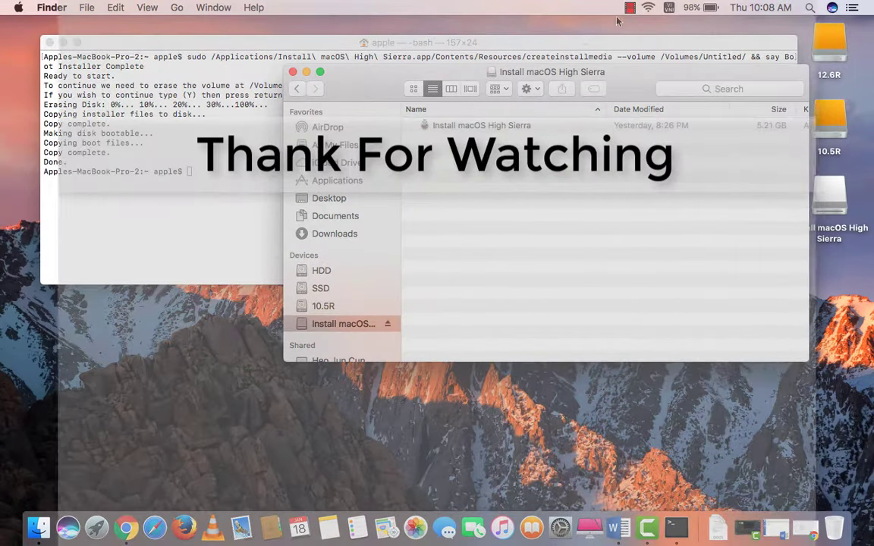
# Quit Terminal and preview the Install macOS High Sierra drive from the desktop
pyautogui.moveTo(620, 83); pyautogui.dragTo(502, 78)
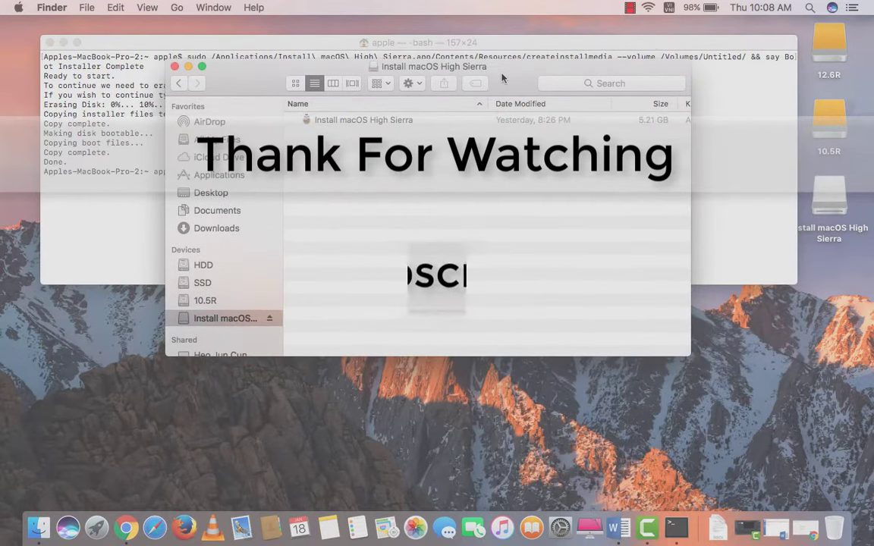
pyautogui.click(655, 41)
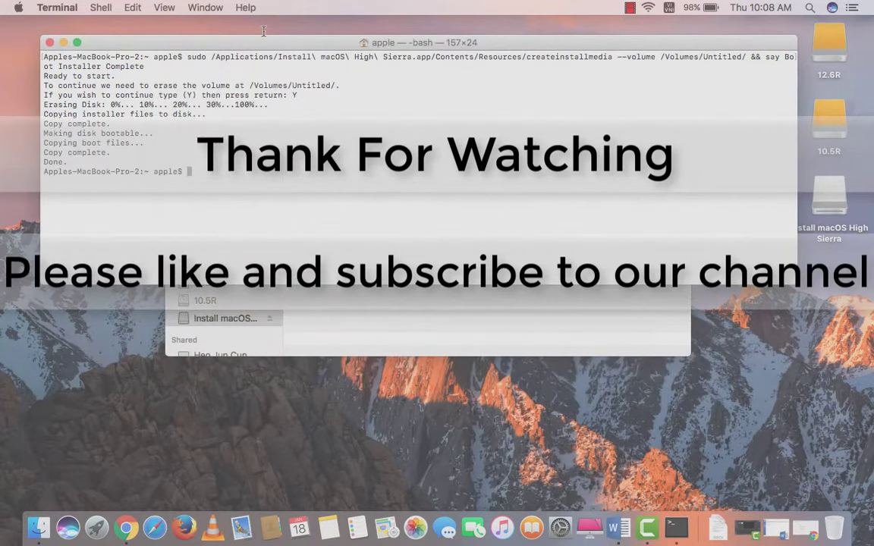
pyautogui.click(57, 7)
pyautogui.click(95, 144)
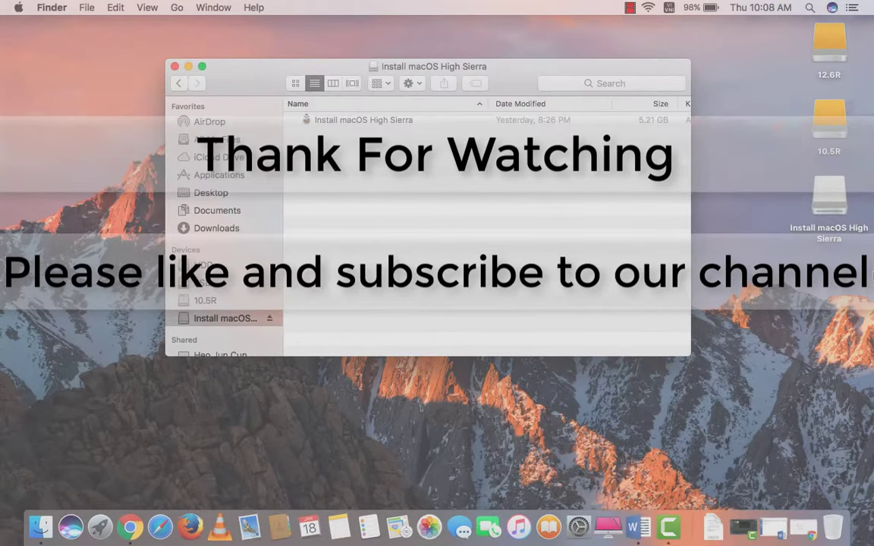
pyautogui.click(826, 185)
pyautogui.press('space')
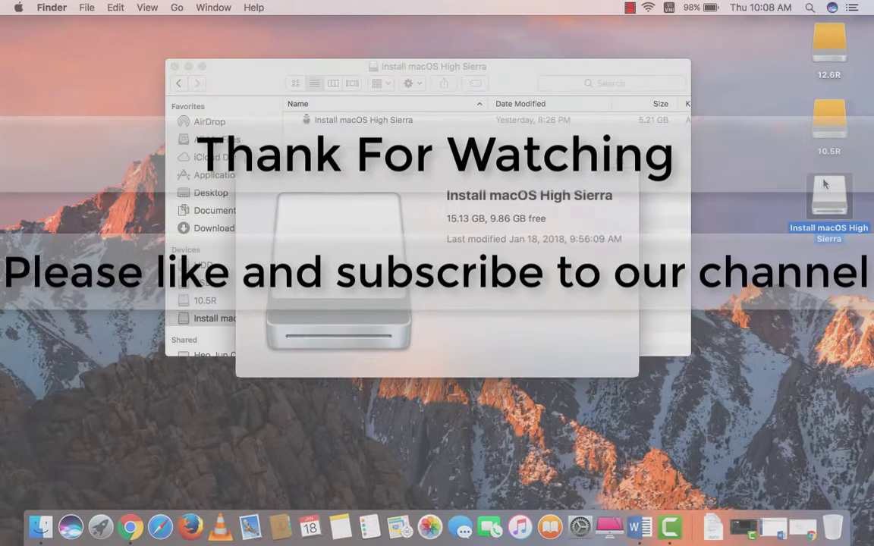